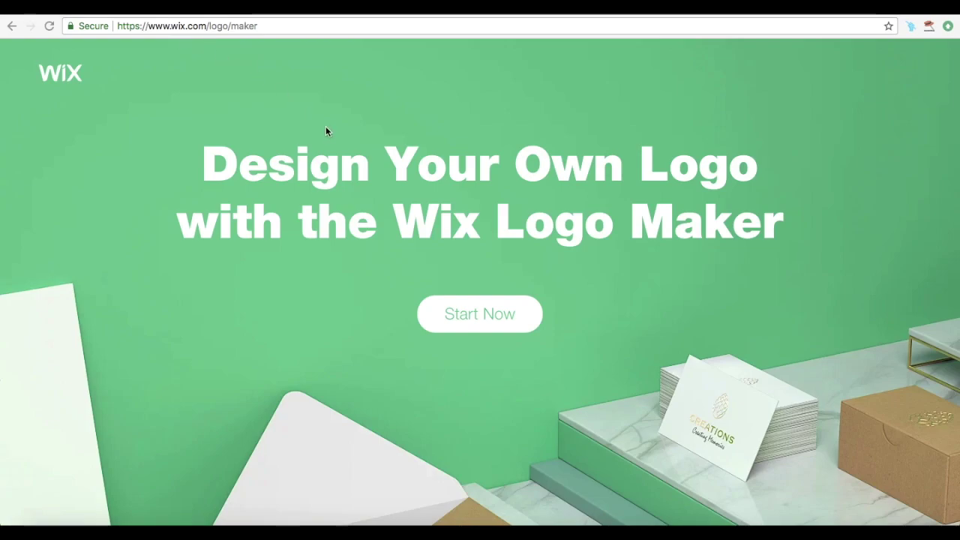
- Start designing a new logo from the Wix Logo Maker landing page
left_click(480, 320)
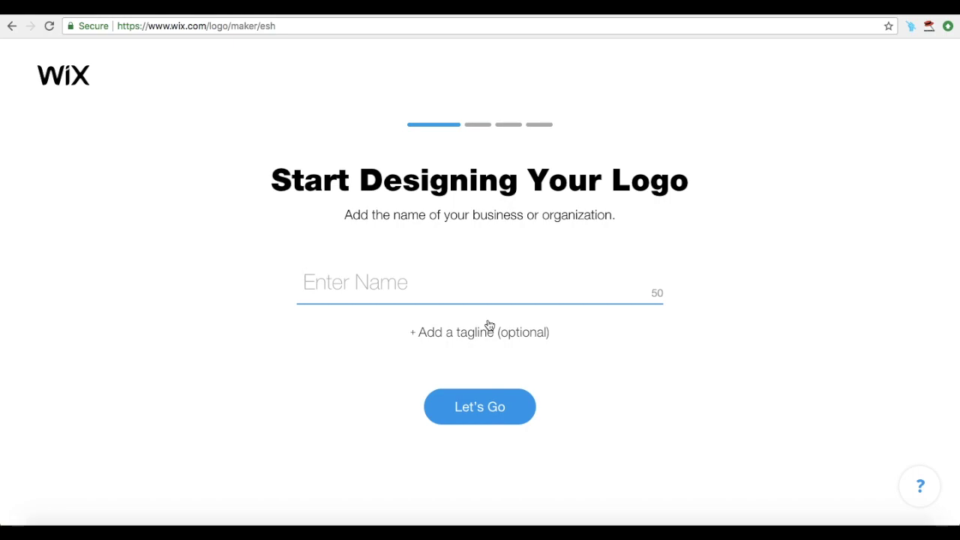
- Enter 'Yes To Tech' as the business name
type("Yes T")
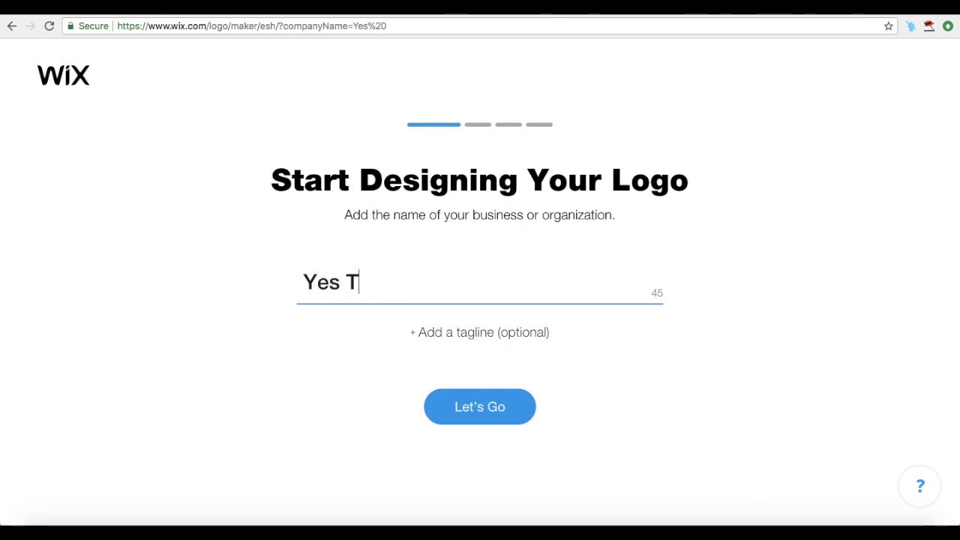
type("o Tech")
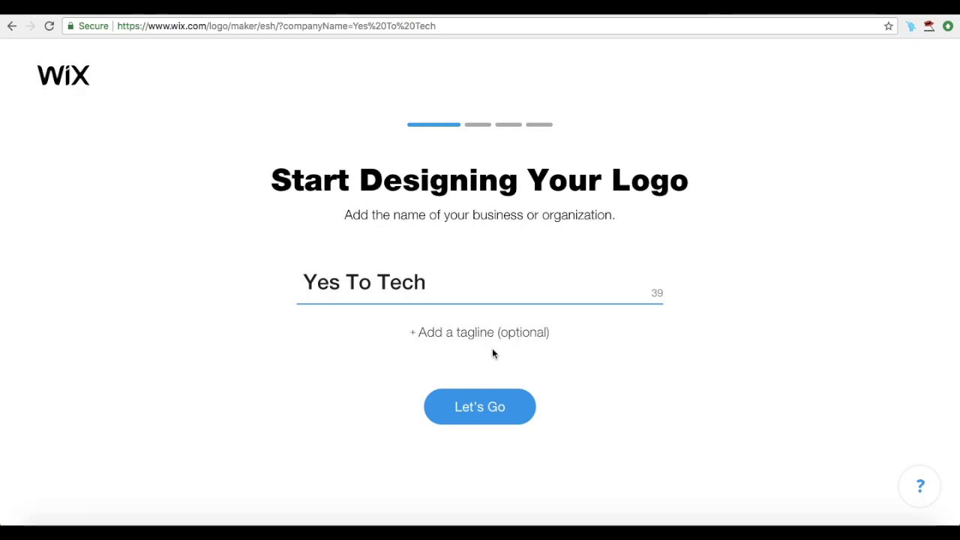
- Confirm the name and choose Business Blog as the industry by searching 'Blog'
left_click(480, 413)
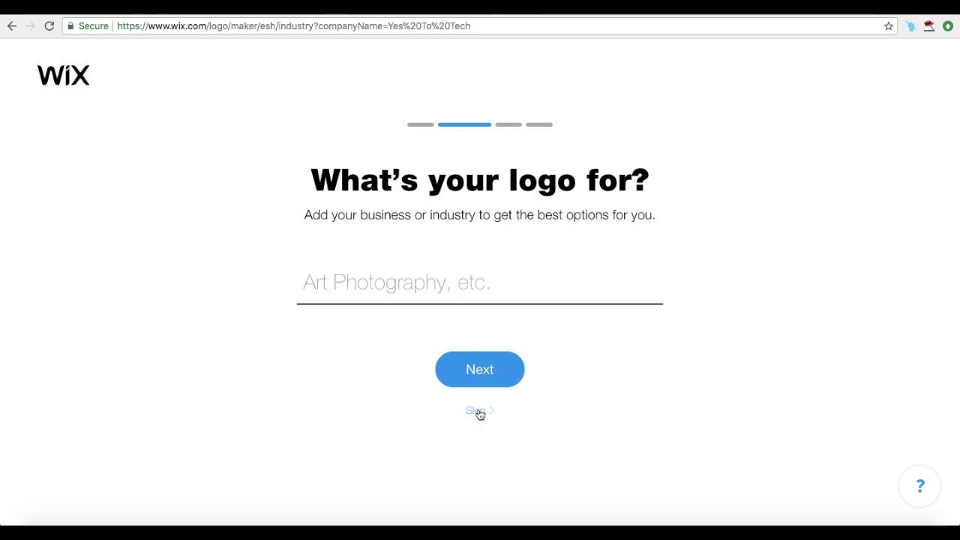
left_click(459, 291)
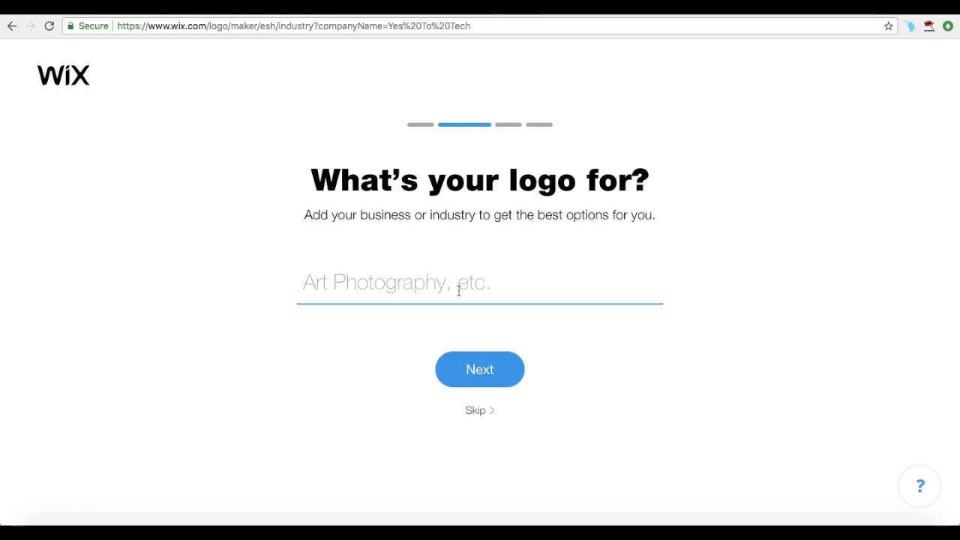
type("Blog")
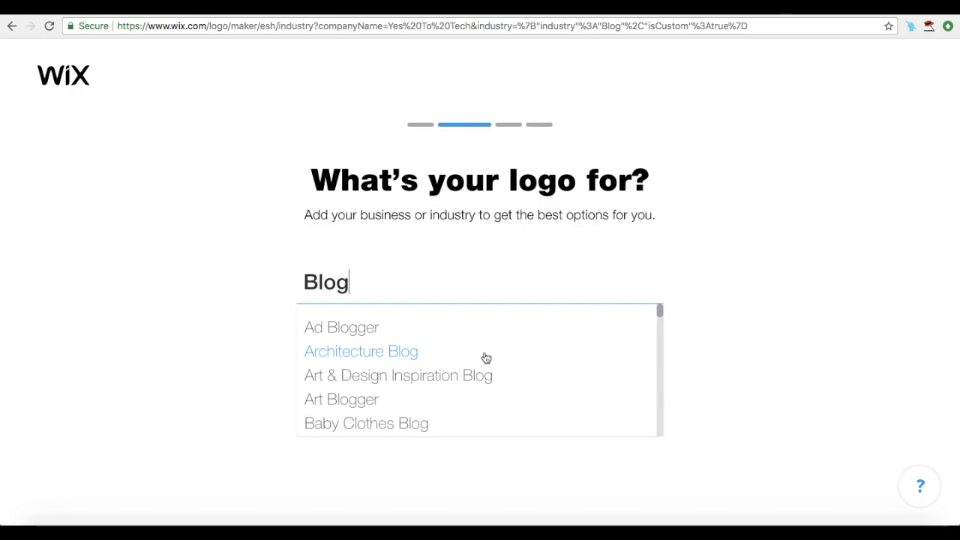
scroll(486, 358, "down", 5)
scroll(486, 357, "down", 2)
left_click(389, 369)
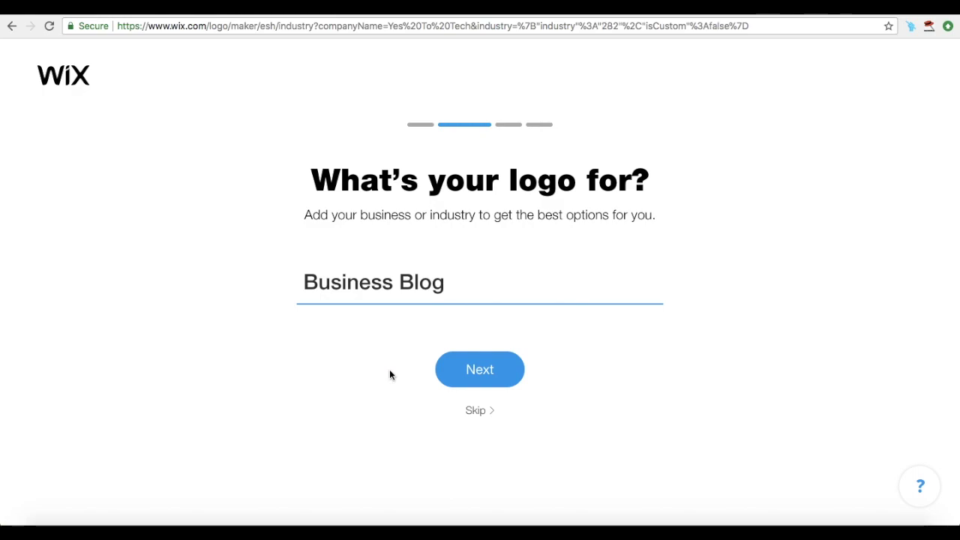
left_click(493, 384)
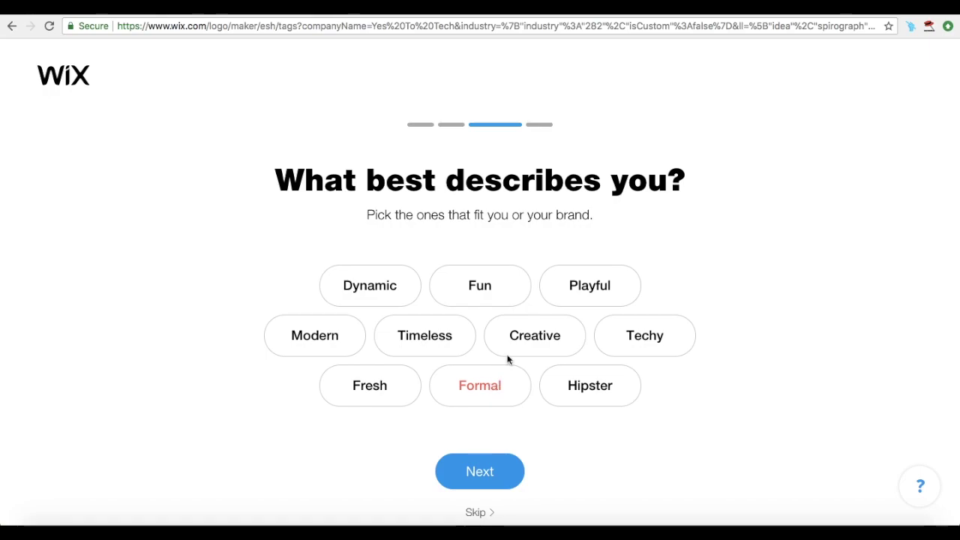
- Tag the brand as Modern, Timeless and Techy and move on
left_click(357, 348)
left_click(453, 348)
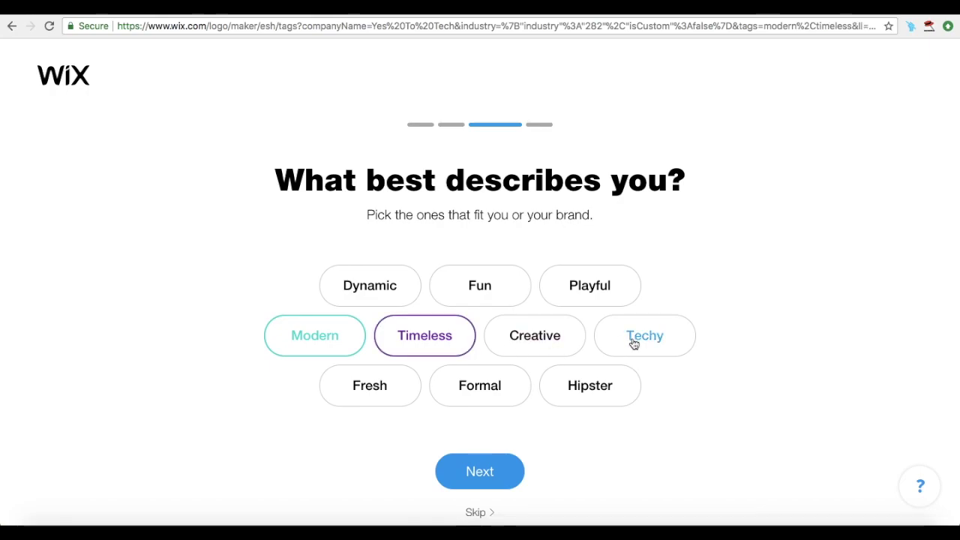
left_click(634, 342)
left_click(487, 477)
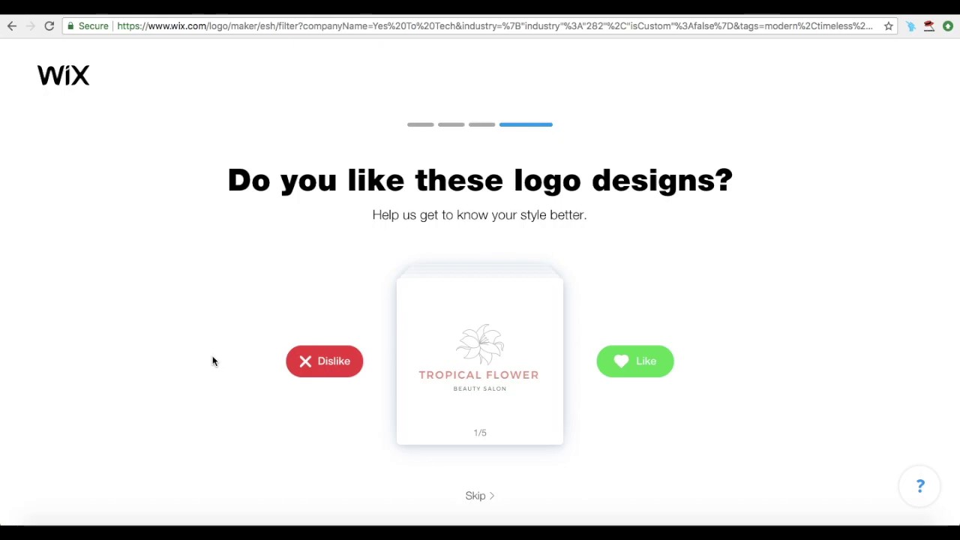
- Like The Collect Club and ELIZA ROSE; dislike TROPICAL FLOWER, AR Luxury Interiors and OLYMPIQUE
left_click(304, 371)
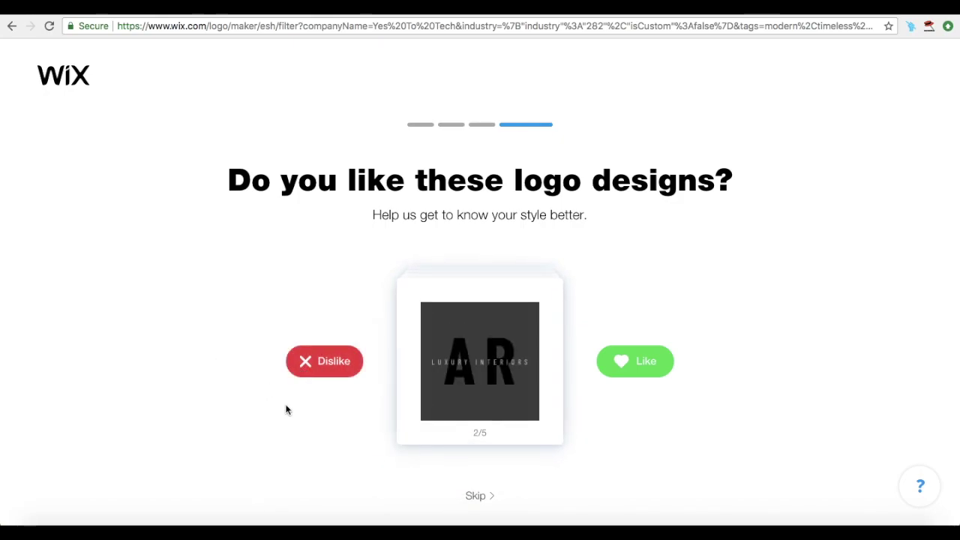
left_click(321, 360)
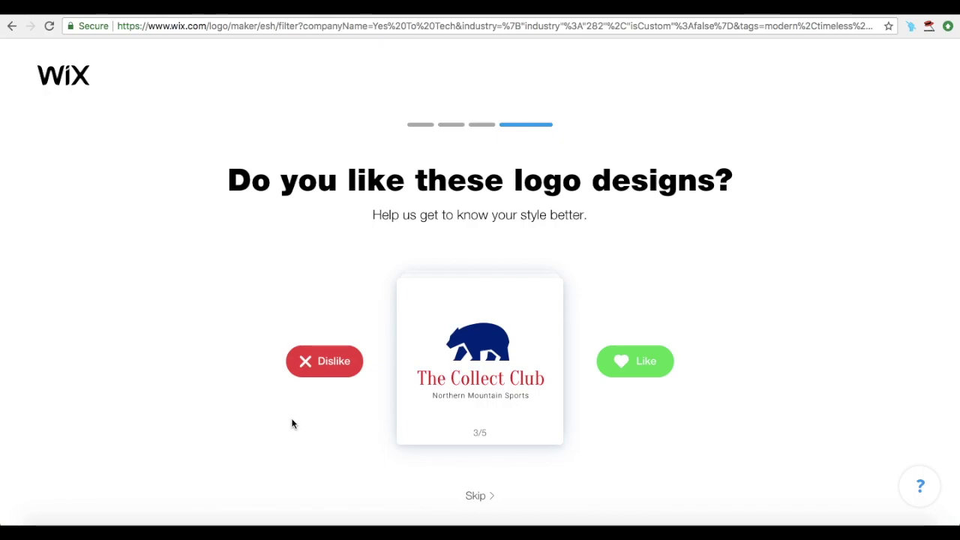
left_click(623, 366)
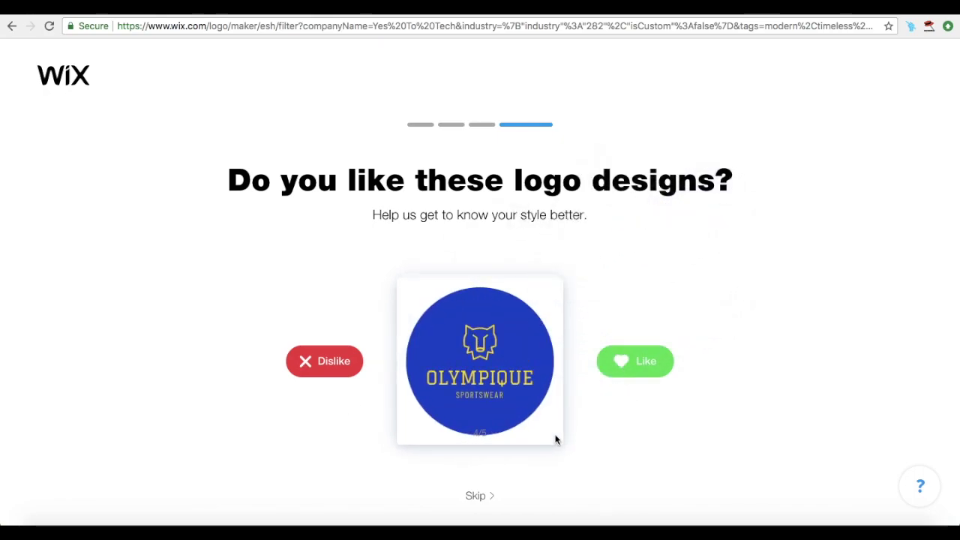
left_click(349, 364)
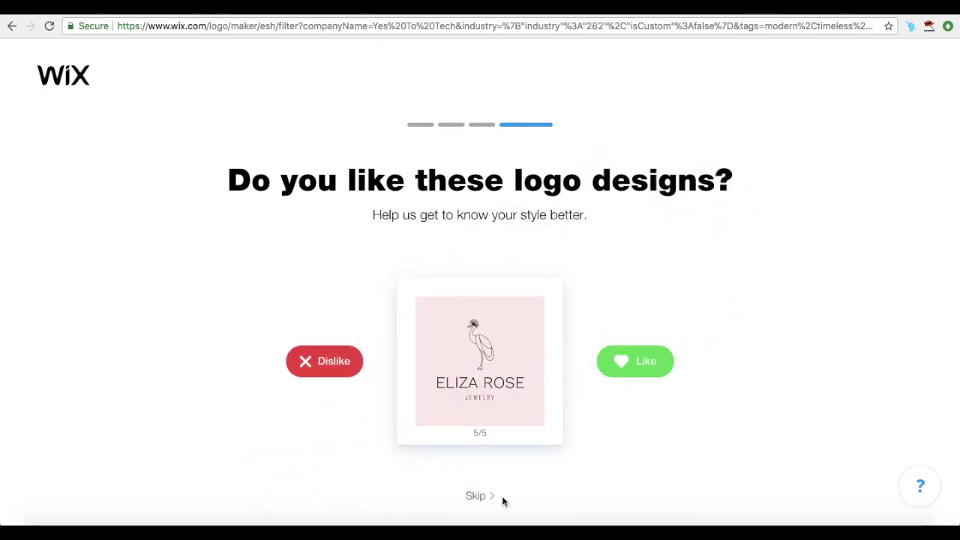
left_click(654, 363)
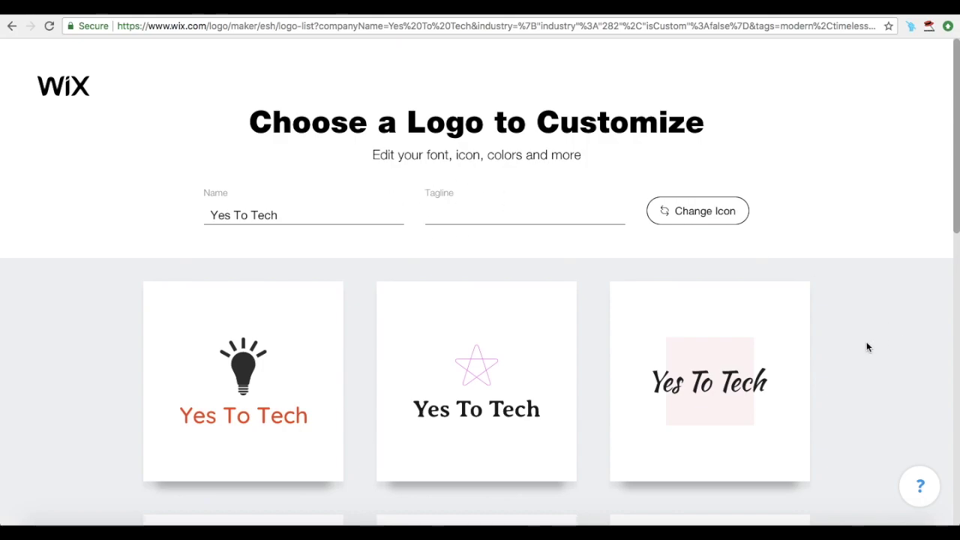
- Load more suggestions to find the red brain-lightbulb logo and open it for editing
scroll(867, 344, "down", 3)
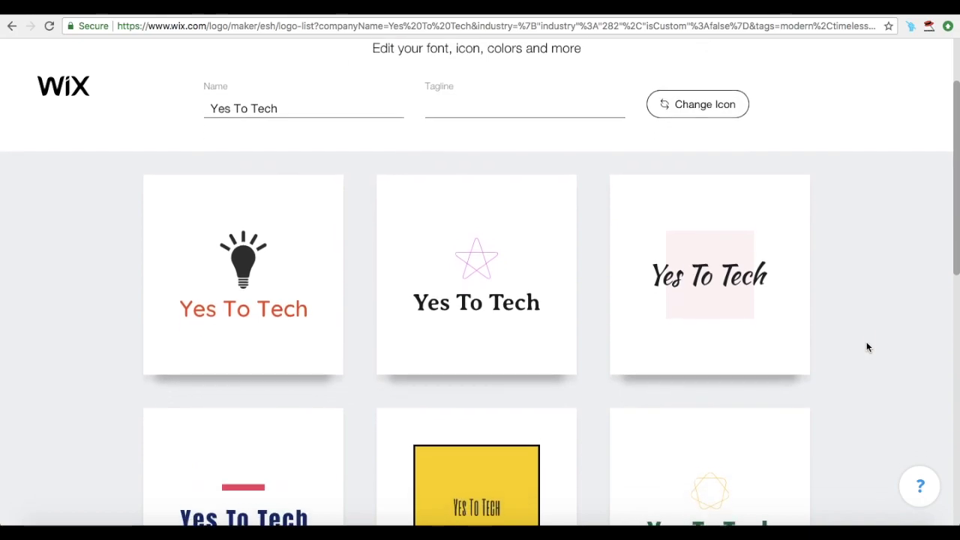
scroll(867, 346, "down", 2)
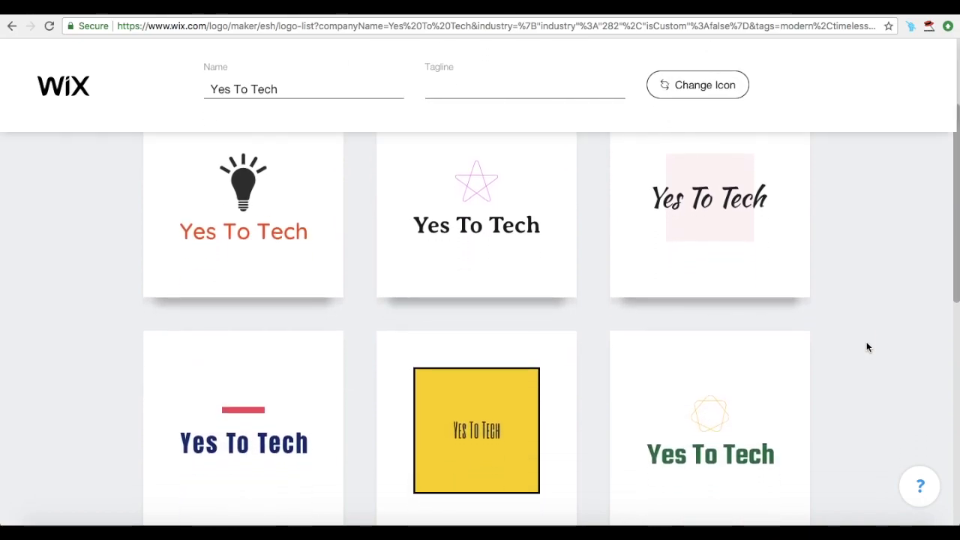
scroll(867, 347, "down", 1)
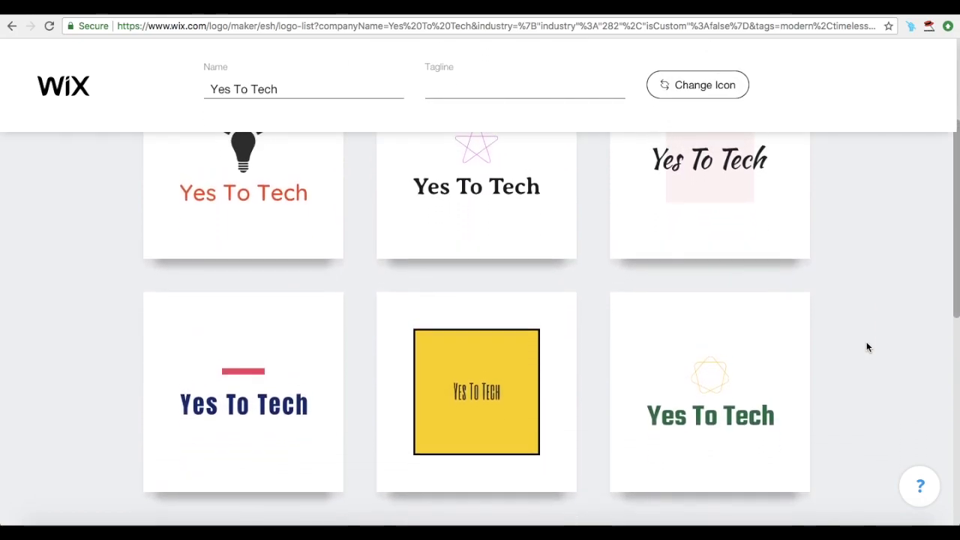
scroll(868, 346, "down", 6)
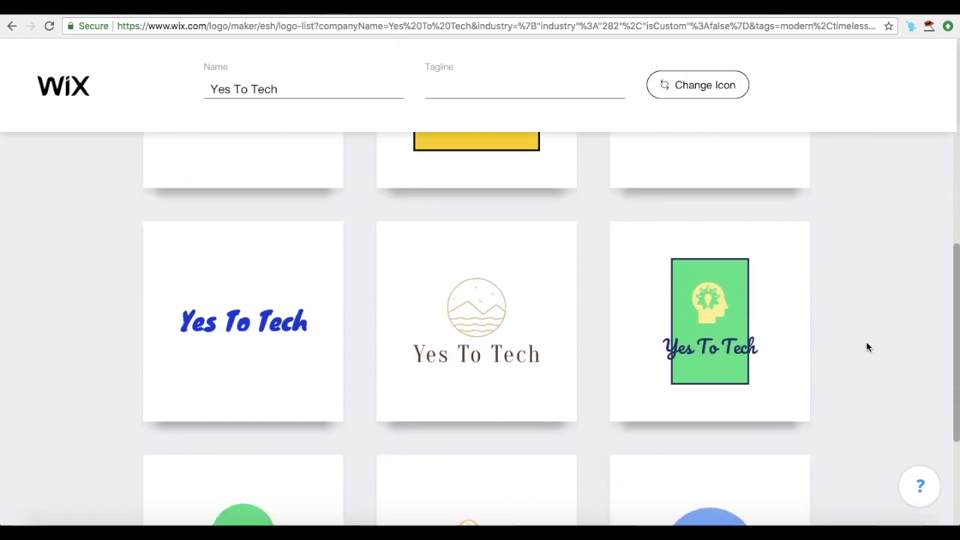
scroll(867, 346, "down", 5)
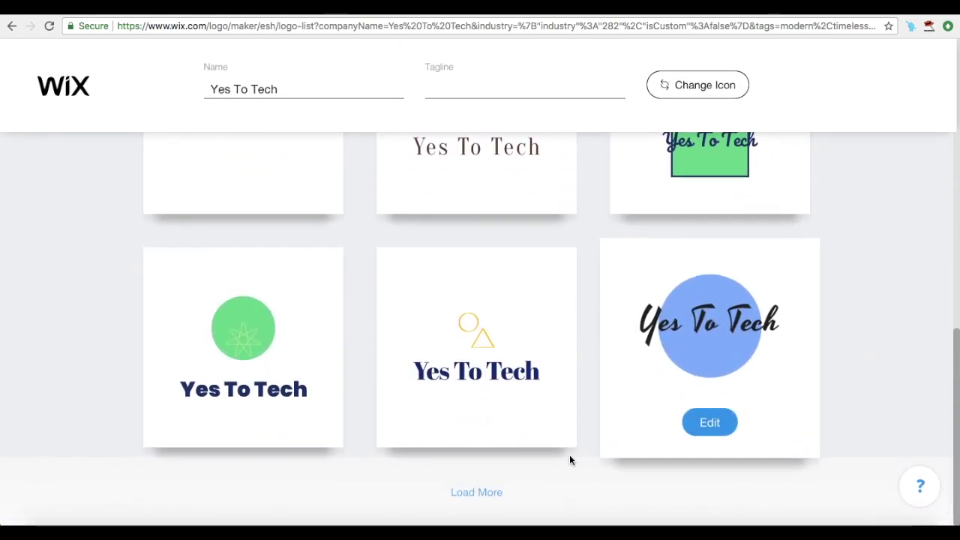
left_click(500, 493)
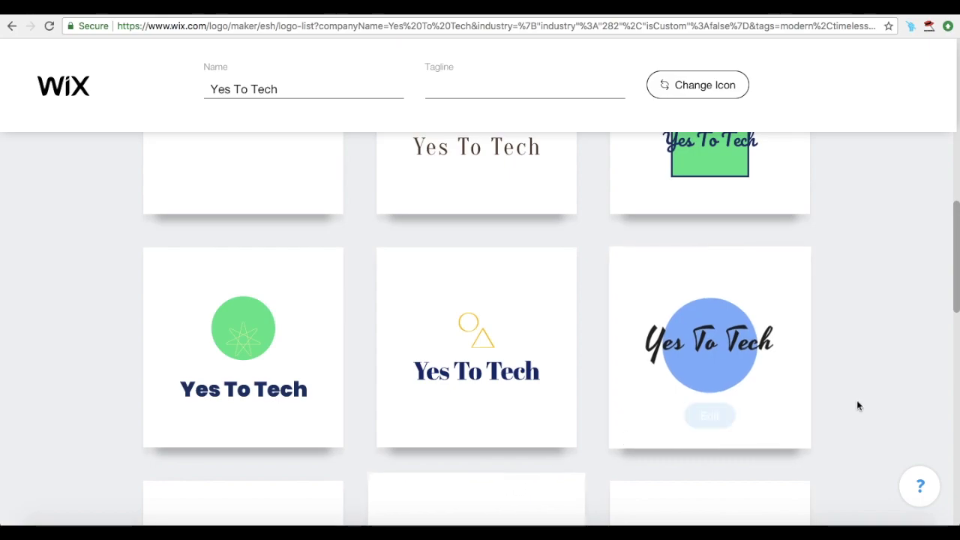
scroll(871, 401, "down", 8)
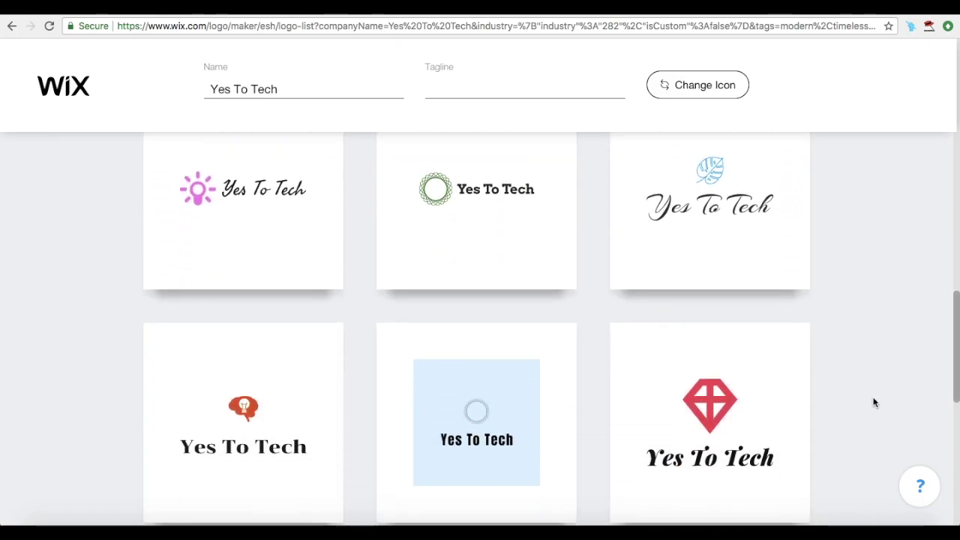
scroll(873, 403, "down", 1)
mouse_move(257, 386)
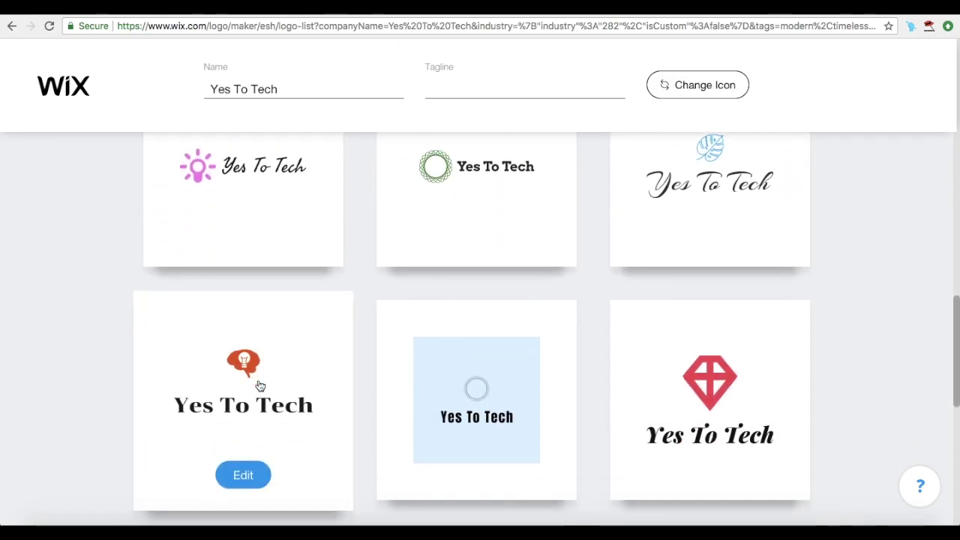
left_click(243, 423)
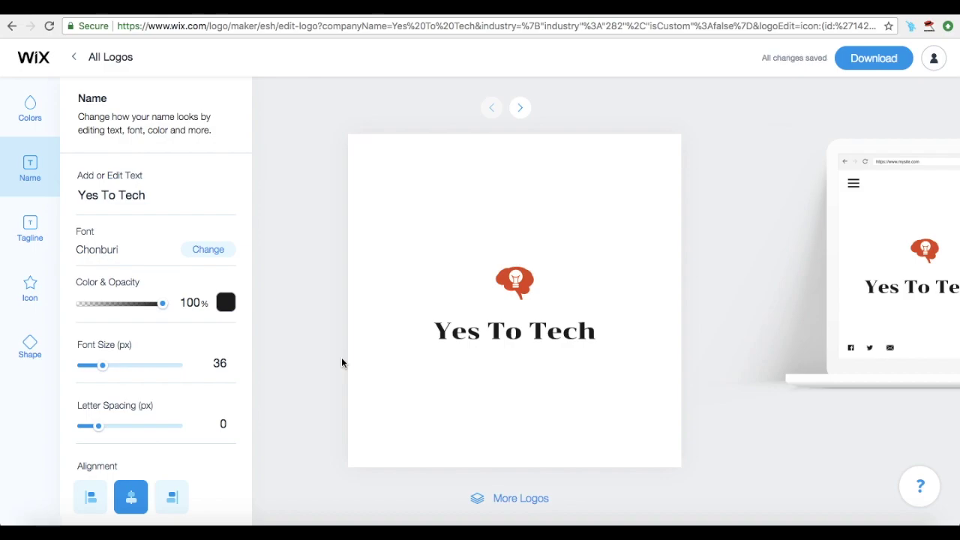
- Preview the logo on laptop, phone and product mockups, then return to the plain logo
left_click(520, 110)
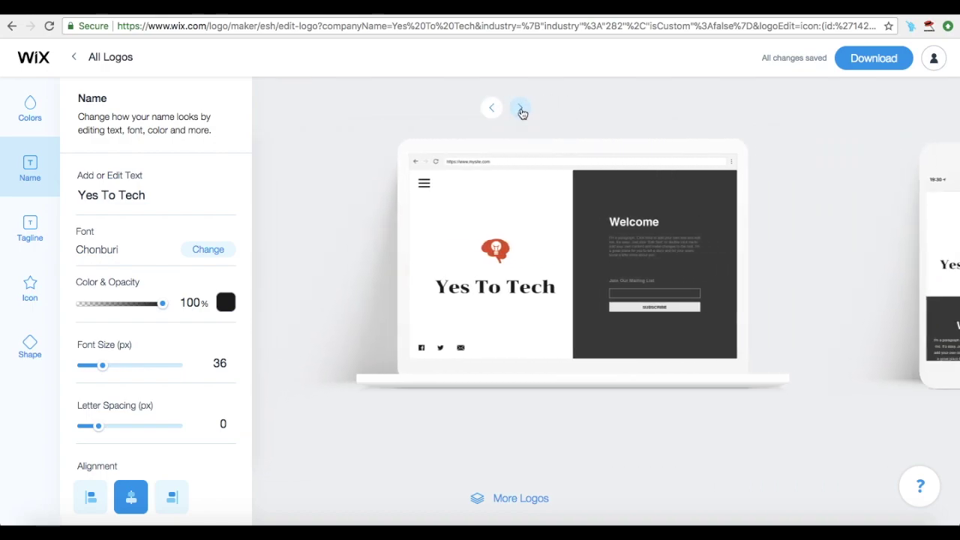
left_click(520, 109)
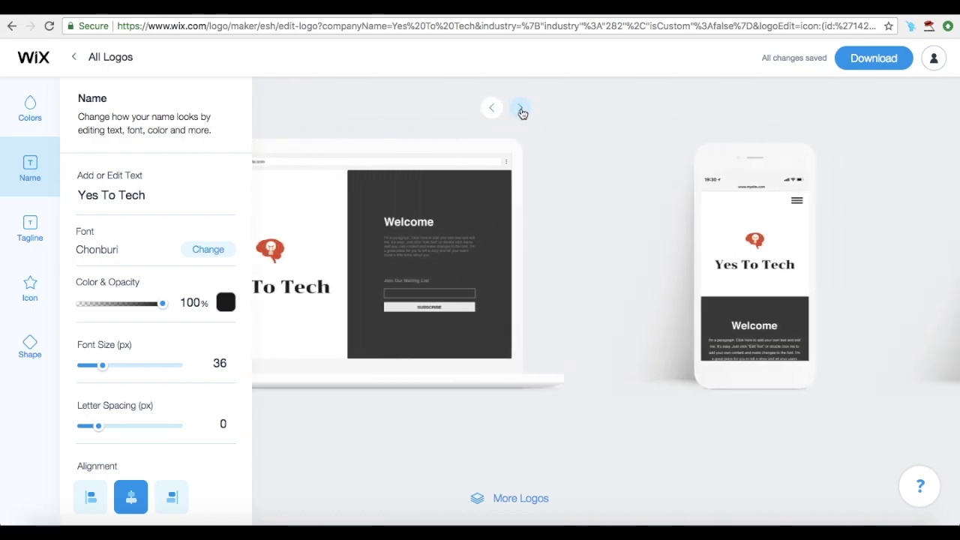
left_click(521, 109)
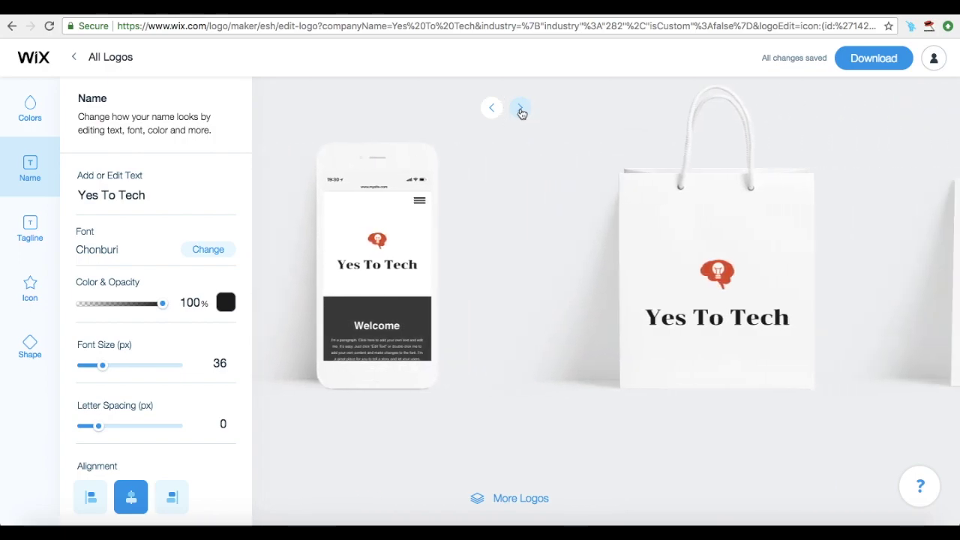
left_click(520, 110)
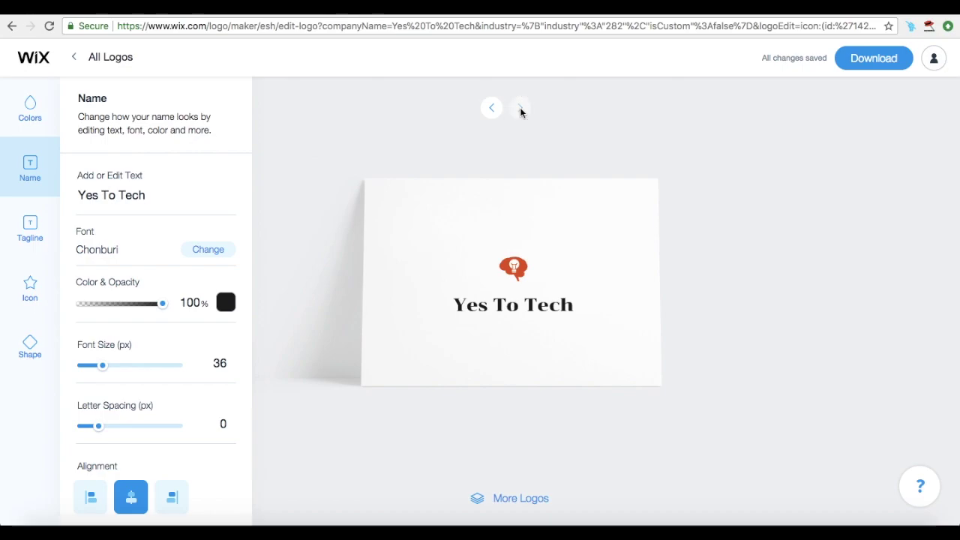
left_click(498, 109)
left_click(499, 110)
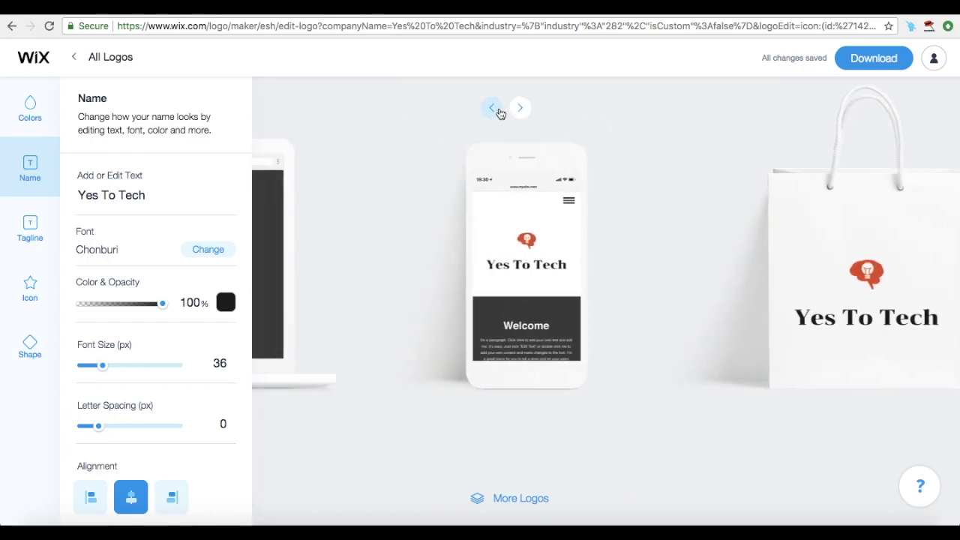
left_click(499, 109)
left_click(499, 109)
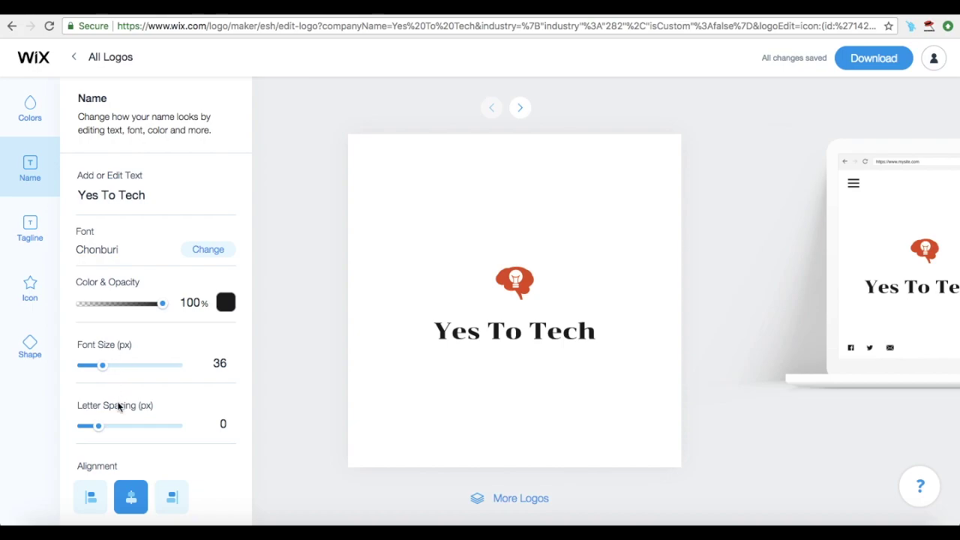
- Look over the tagline settings, then switch to the icon settings panel
scroll(118, 407, "down", 1)
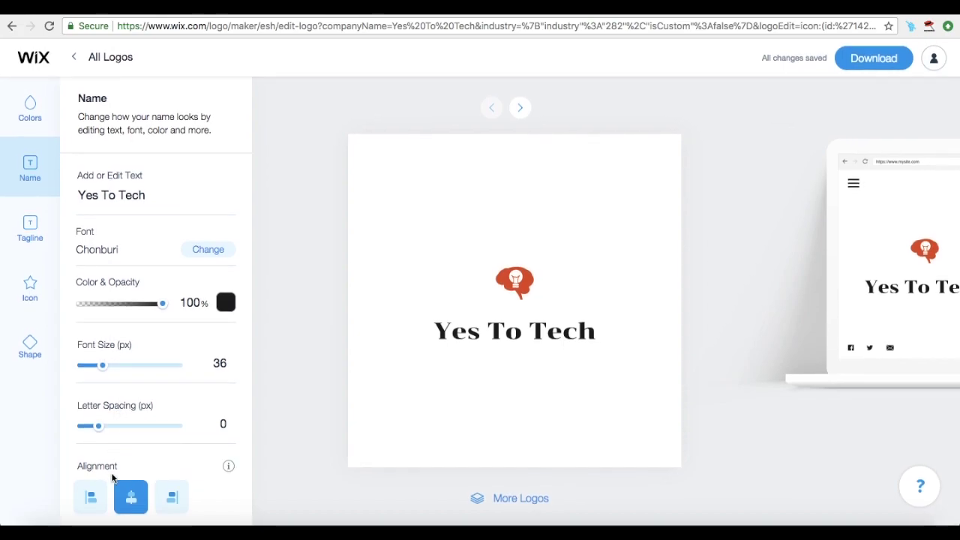
left_click(31, 232)
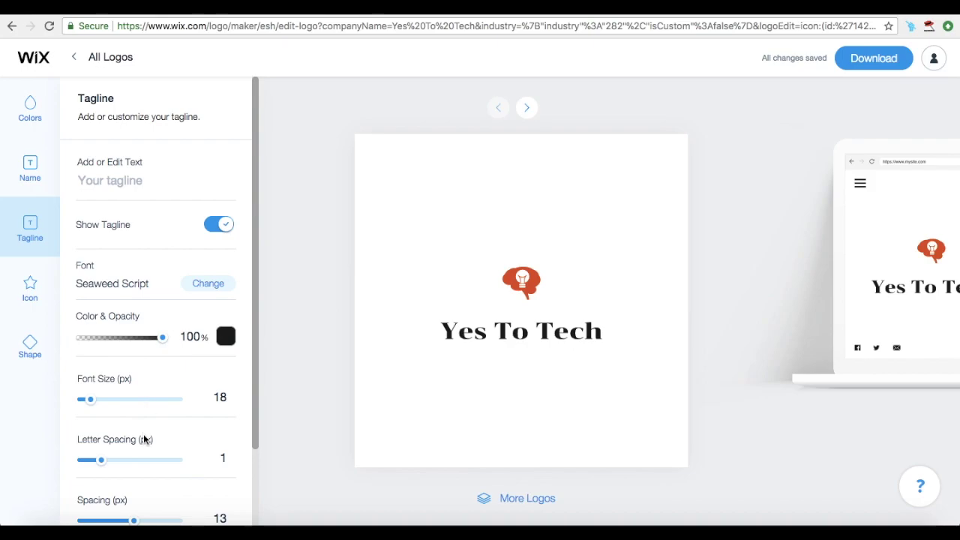
scroll(145, 439, "down", 2)
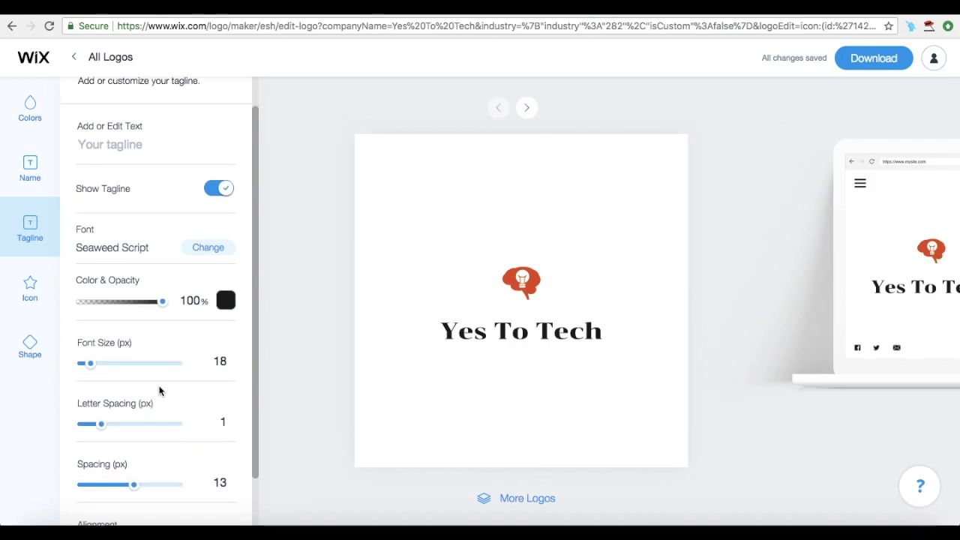
scroll(159, 390, "up", 1)
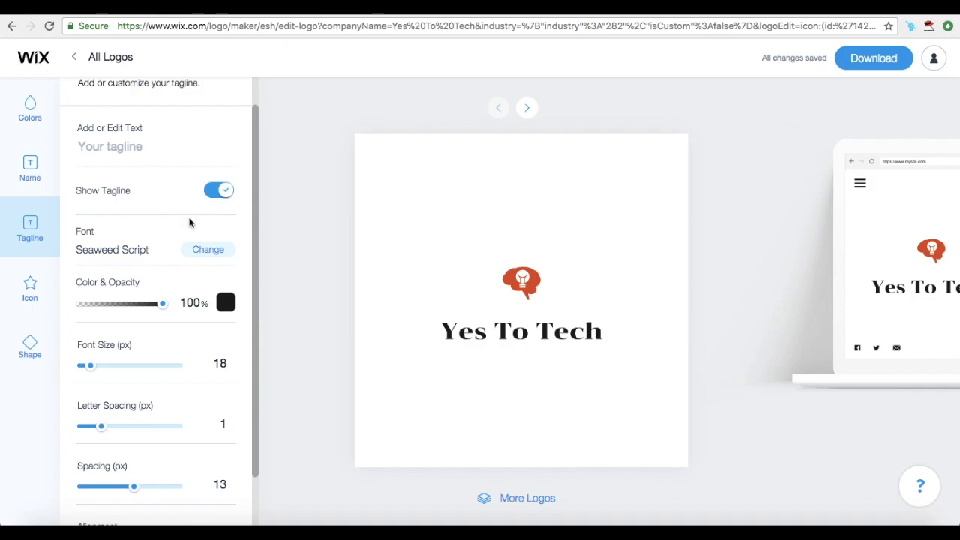
scroll(191, 221, "up", 2)
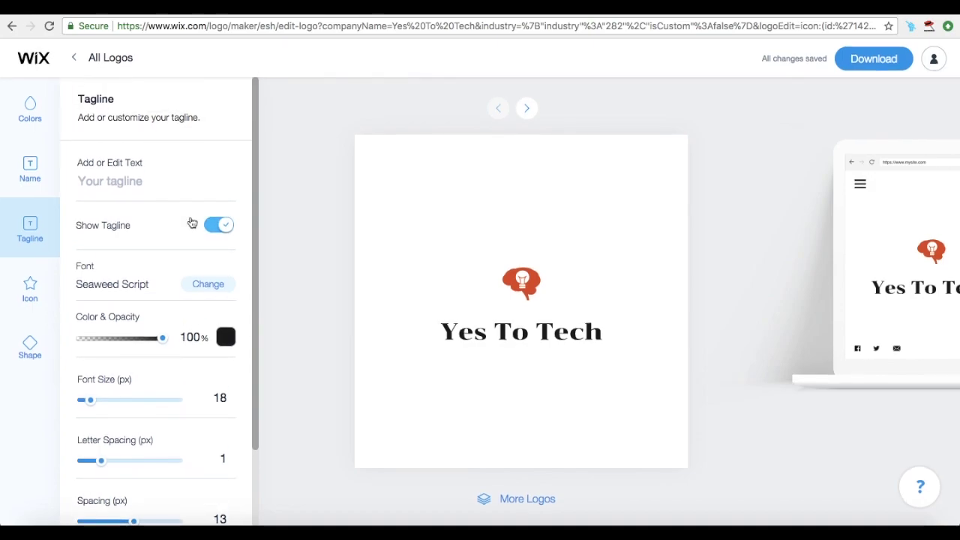
left_click(44, 294)
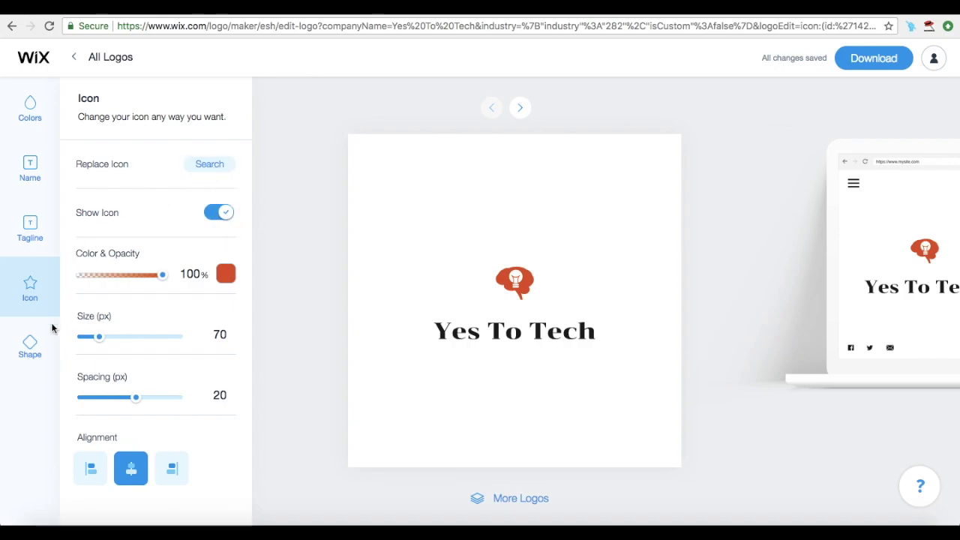
- Check the Shape options, then apply the yellow Sahara Sigh color palette
left_click(30, 352)
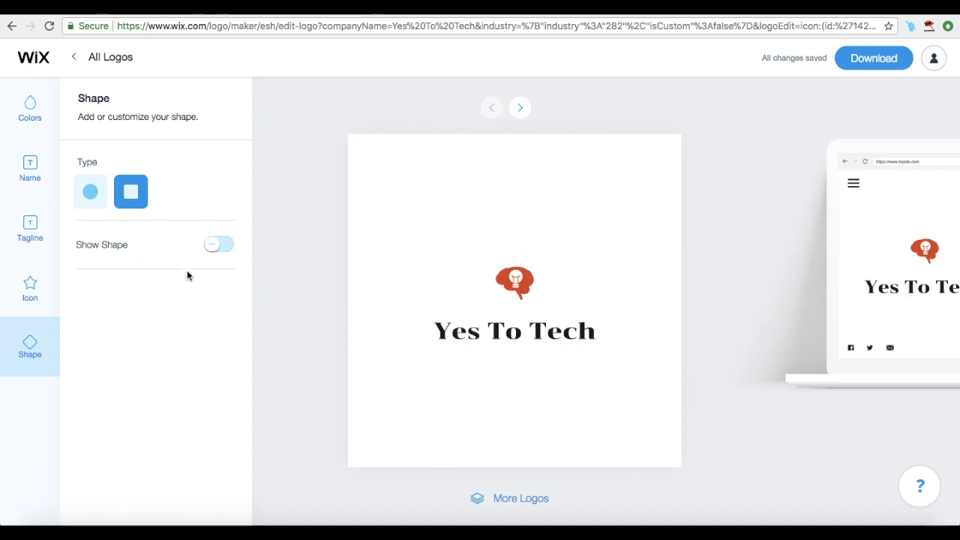
left_click(36, 115)
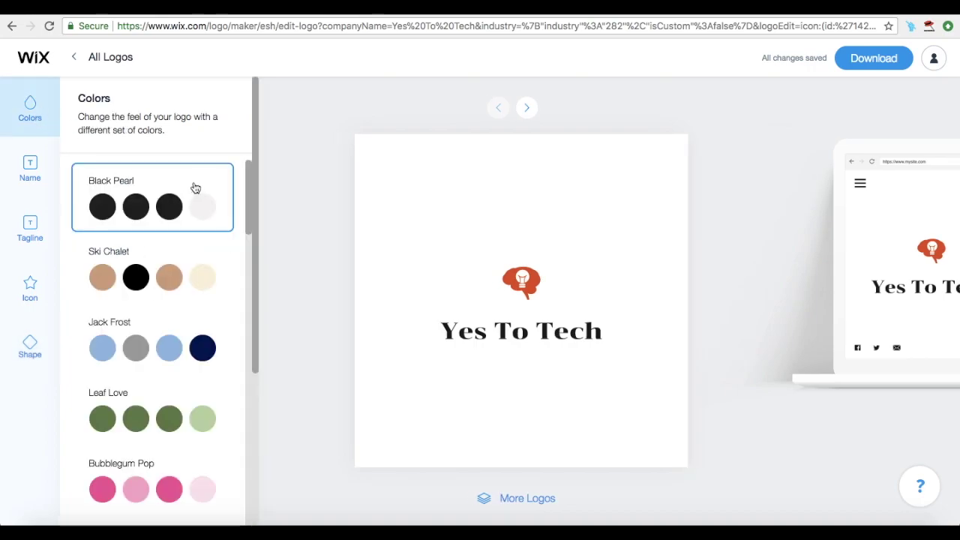
scroll(198, 177, "down", 3)
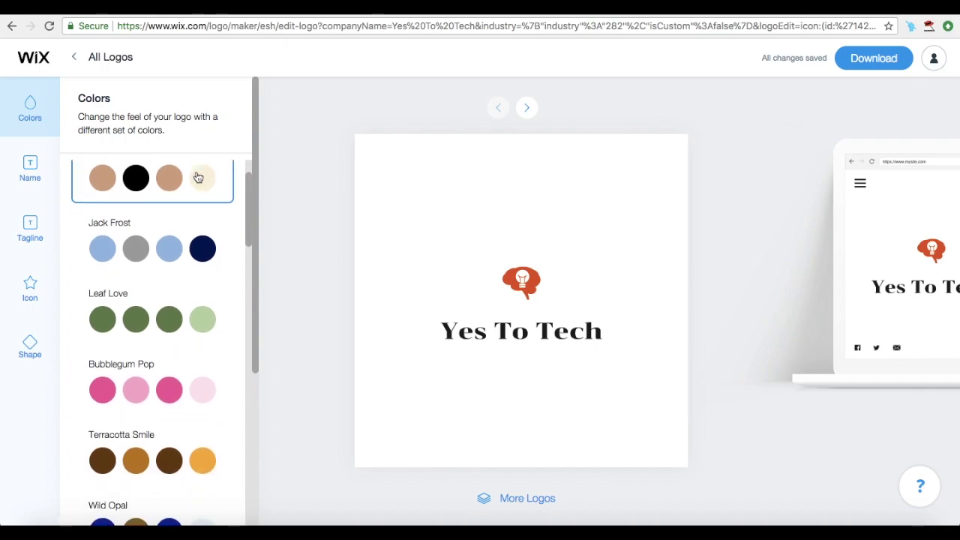
scroll(198, 177, "down", 4)
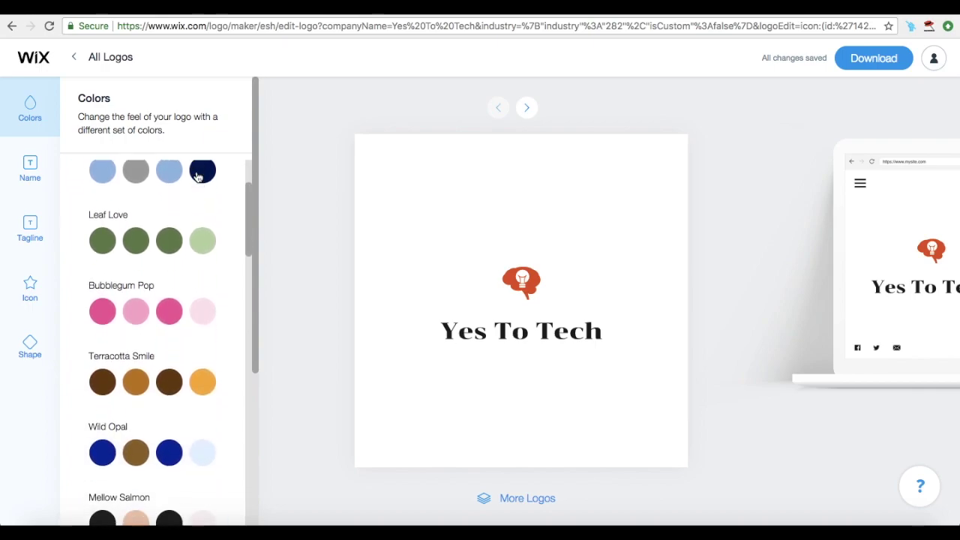
scroll(198, 177, "down", 7)
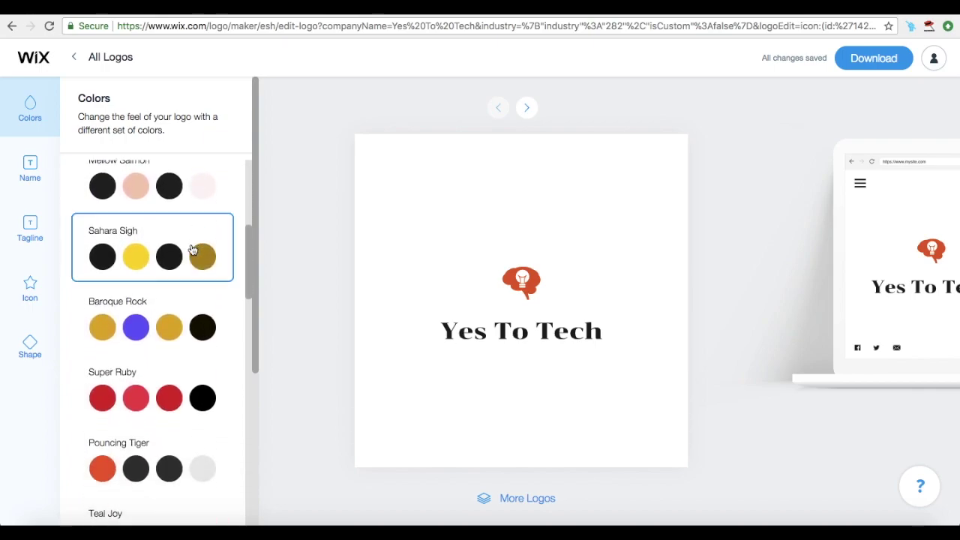
left_click(192, 252)
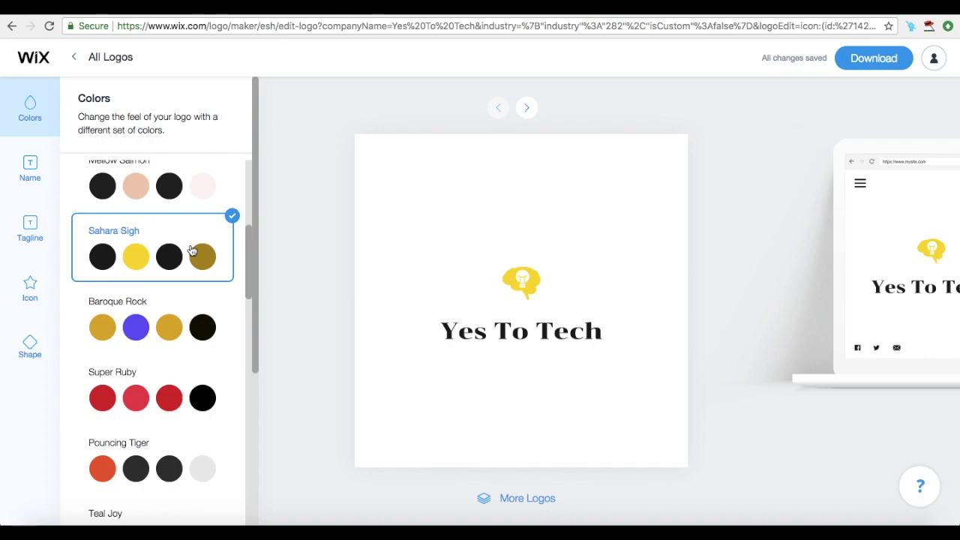
left_click(192, 252)
left_click(502, 499)
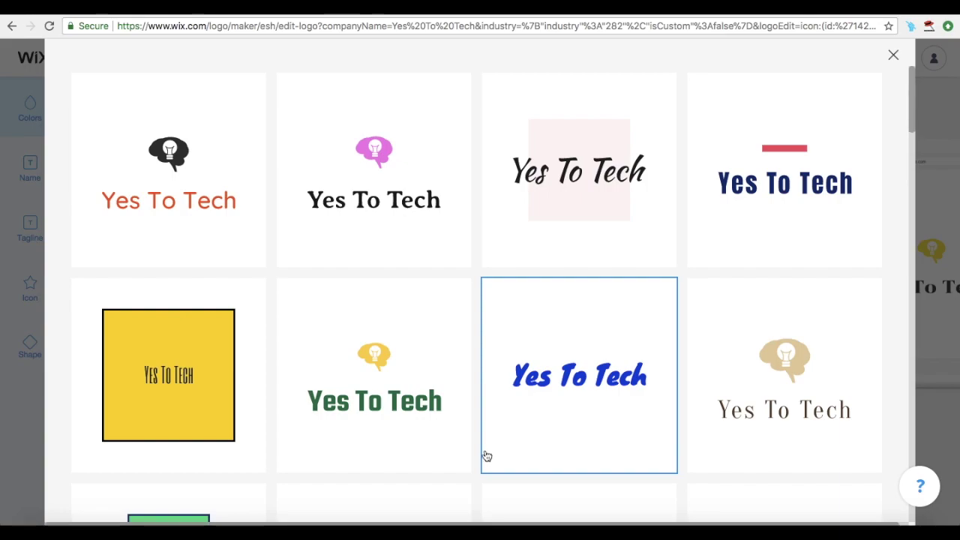
- Pick the script Yes To Tech design on a pale pink square
left_click(584, 204)
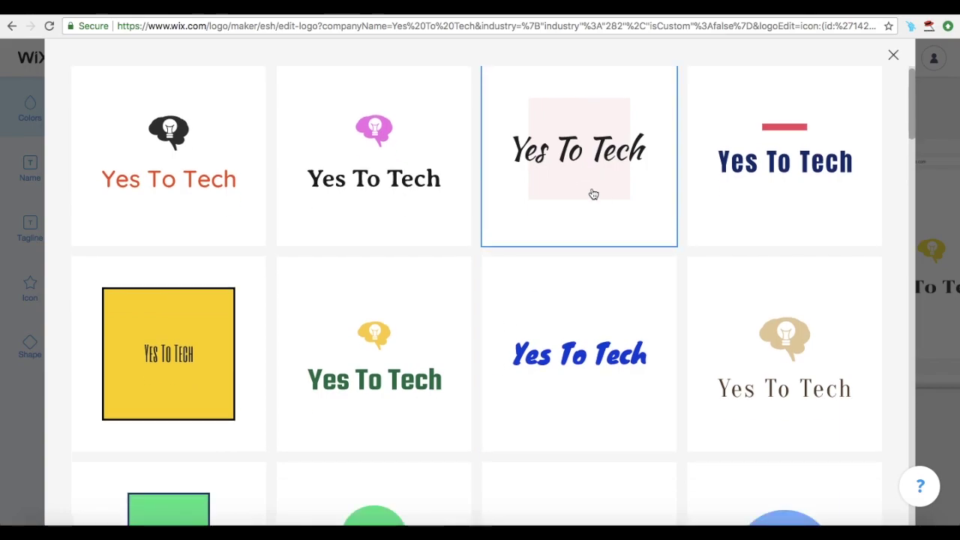